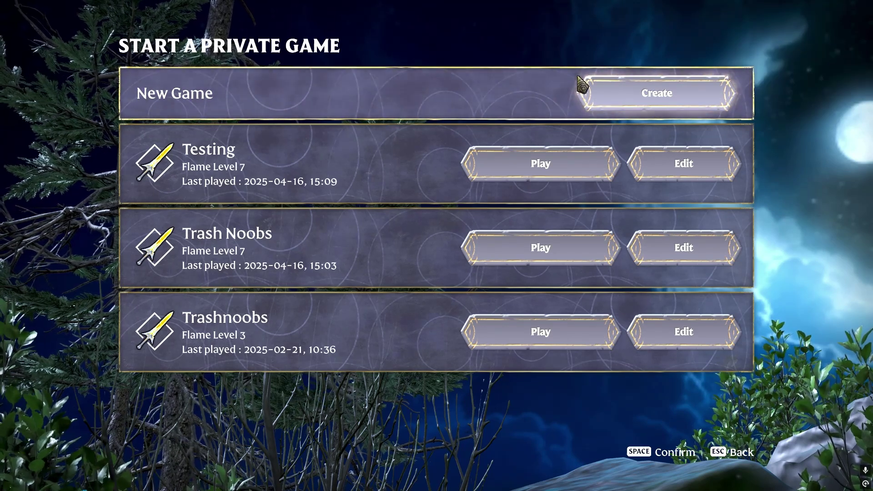
- Create a new private world, replacing the default world name with 'Random'
{"action": "left_click", "coordinate": [649, 91]}
{"action": "left_click", "coordinate": [493, 170]}
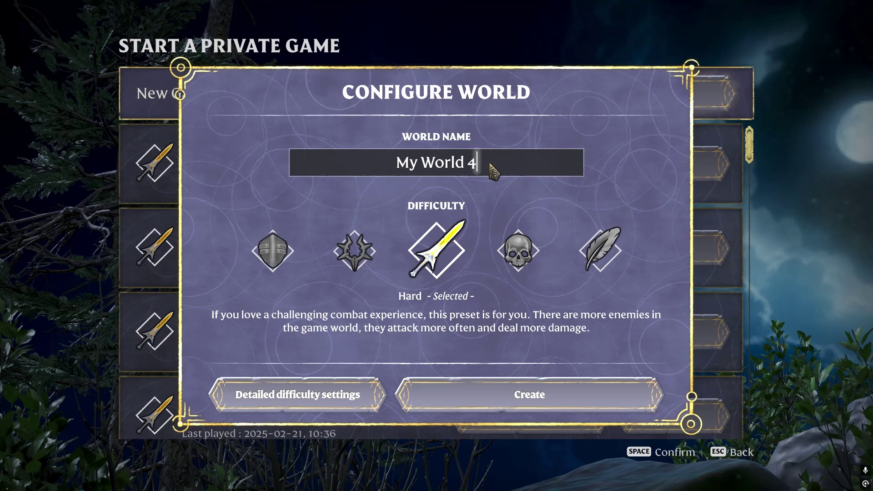
{"action": "key", "text": "BackSpace"}
{"action": "key", "text": "BackSpace"}
{"action": "key", "text": "BackSpace"}
{"action": "key", "text": "BackSpace"}
{"action": "key", "text": "BackSpace"}
{"action": "key", "text": "BackSpace"}
{"action": "key", "text": "BackSpace"}
{"action": "key", "text": "BackSpace"}
{"action": "key", "text": "BackSpace"}
{"action": "key", "text": "BackSpace"}
{"action": "type", "text": "Random"}
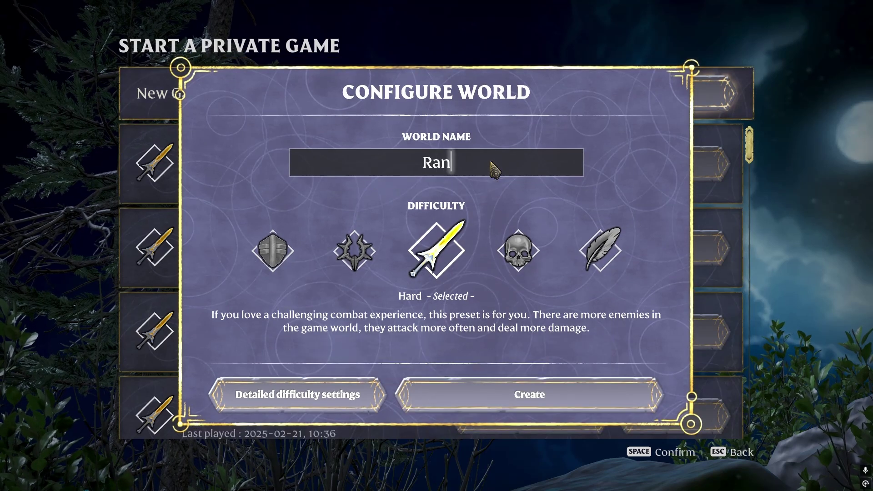
{"action": "left_click", "coordinate": [586, 405]}
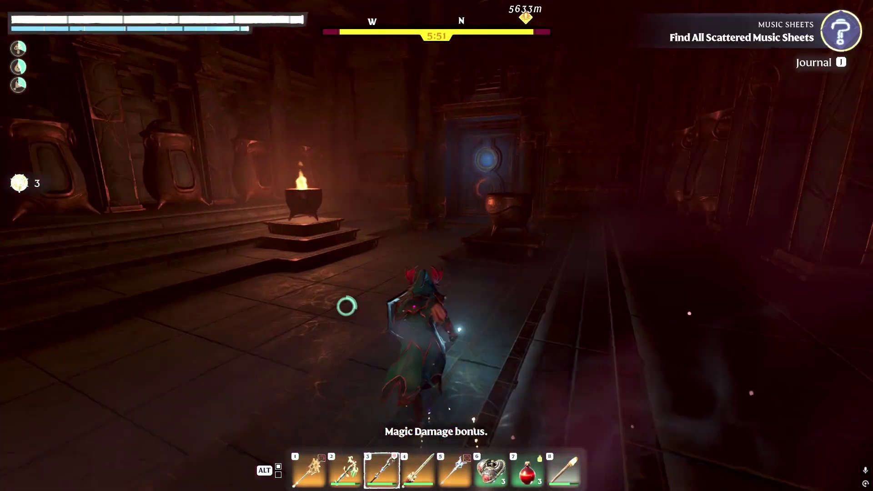
- Run through the Cinder Vault hall, skip The Flame cutscene, and glide out over the forest
{"action": "key", "text": "w"}
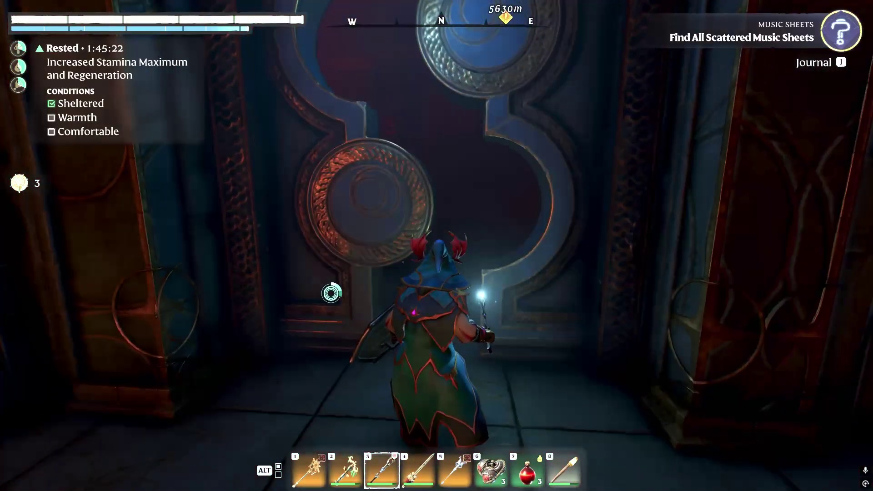
{"action": "key", "text": "w"}
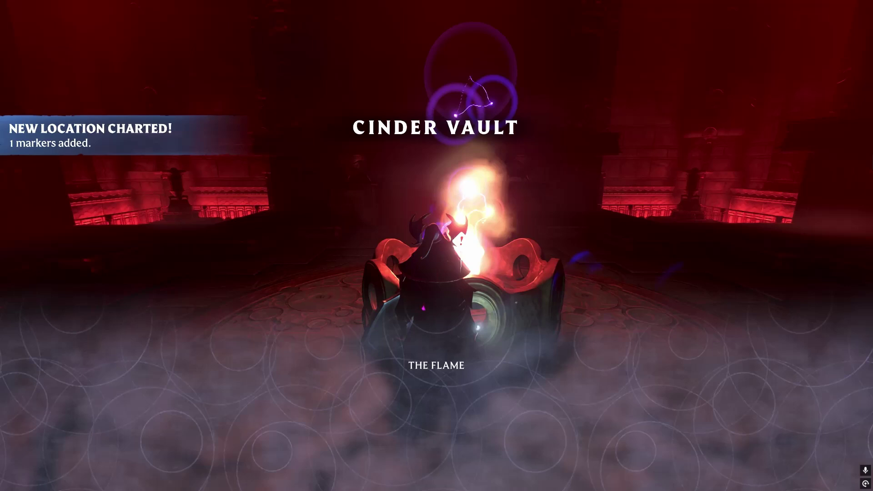
{"action": "key", "text": "Escape"}
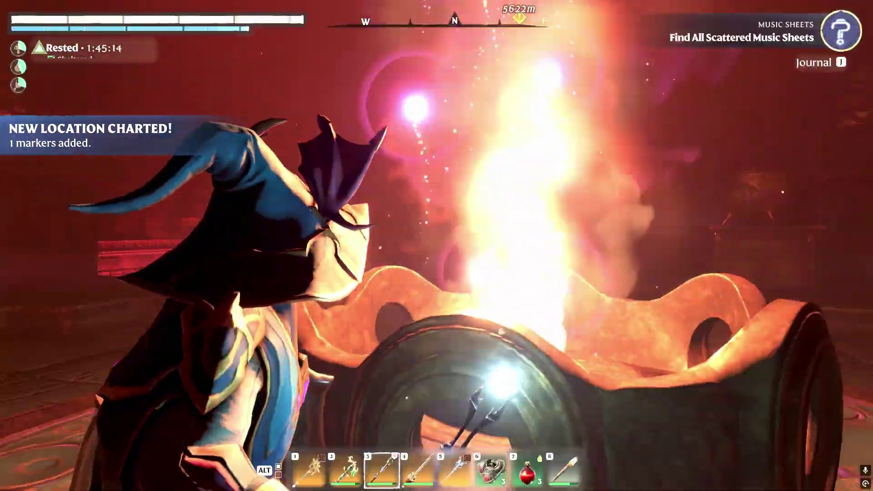
{"action": "key", "text": "w"}
{"action": "key", "text": "w"}
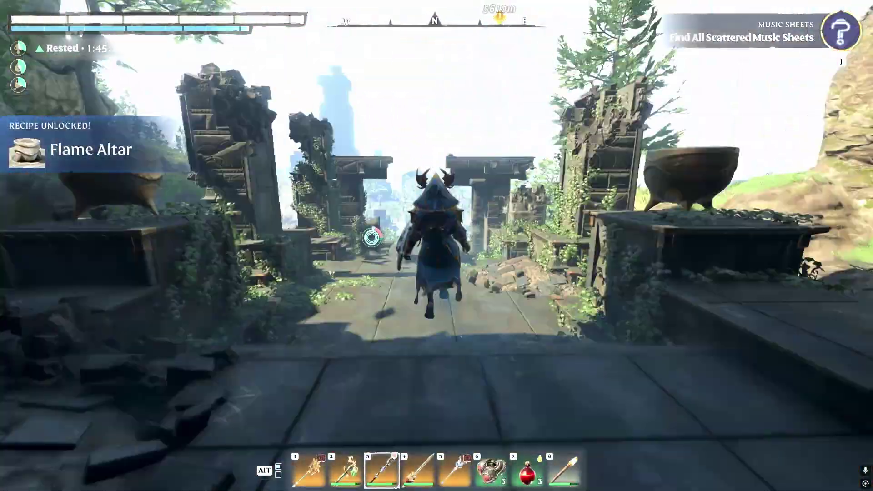
{"action": "key", "text": "space"}
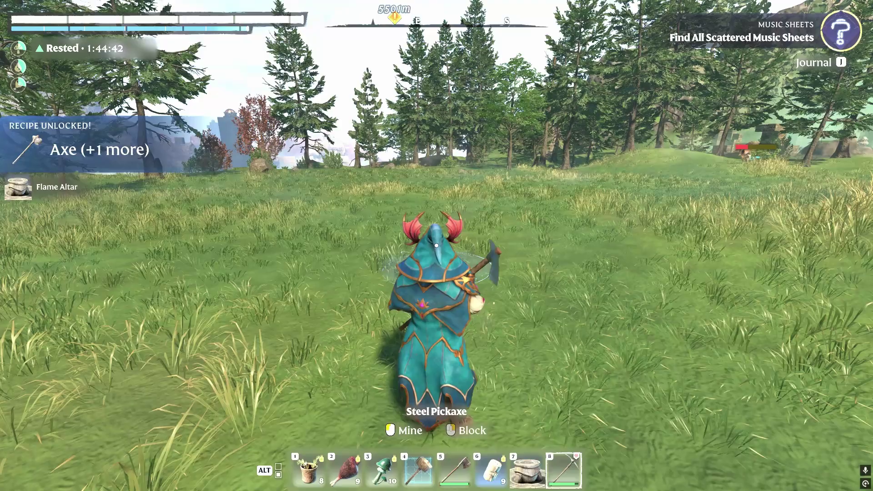
- Place the Flame Altar from hotbar slot 7 on the grass and commune with the Flame
{"action": "key", "text": "7"}
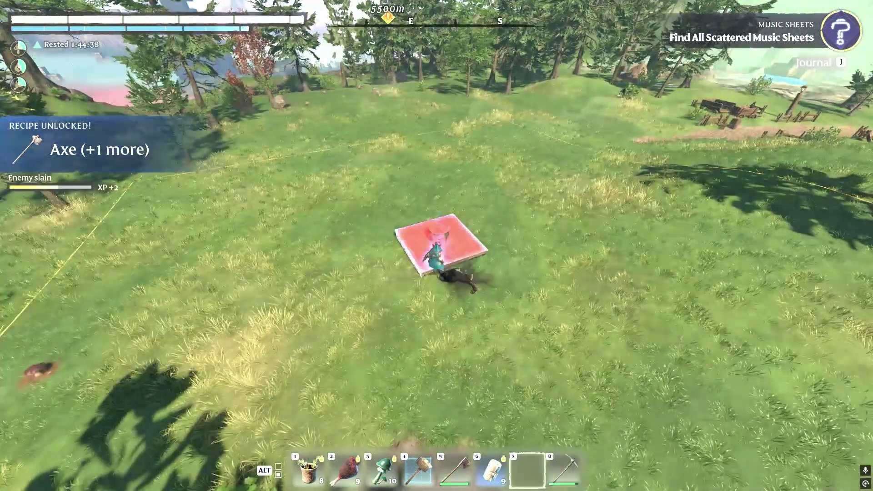
{"action": "left_click", "coordinate": [437, 246]}
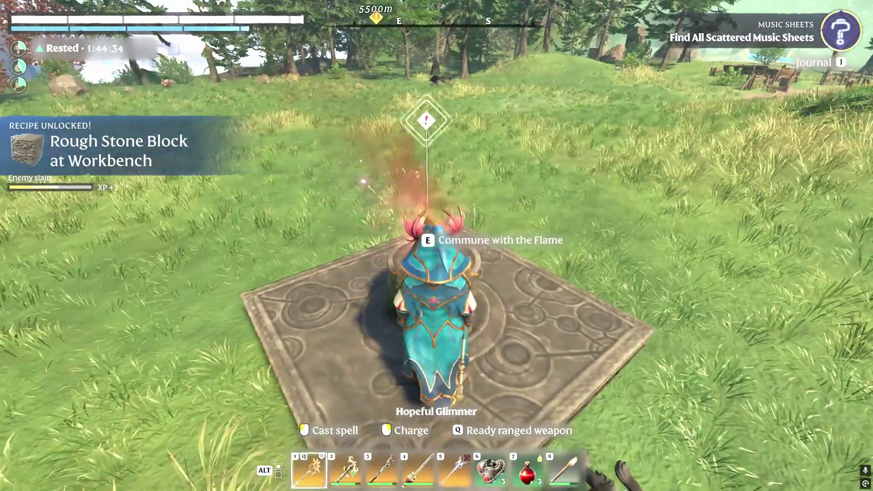
{"action": "key", "text": "e"}
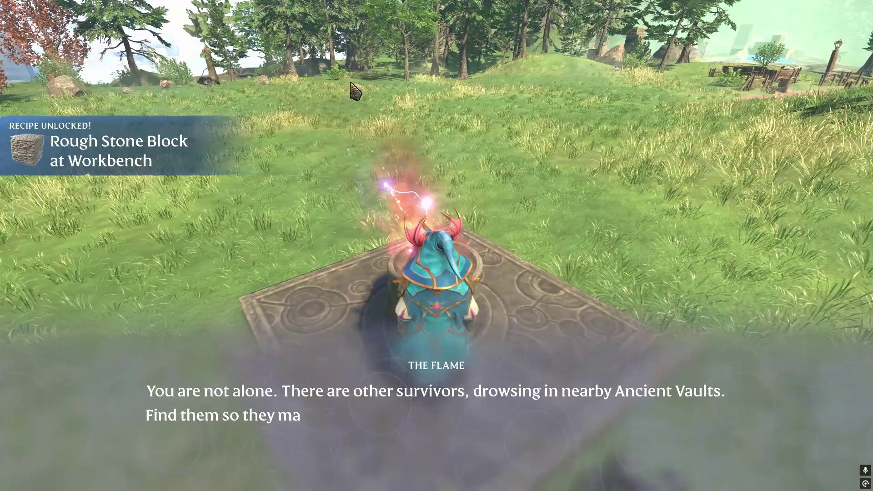
- Close the Flame Altar menu, then pause and resume the game
{"action": "key", "text": "Escape"}
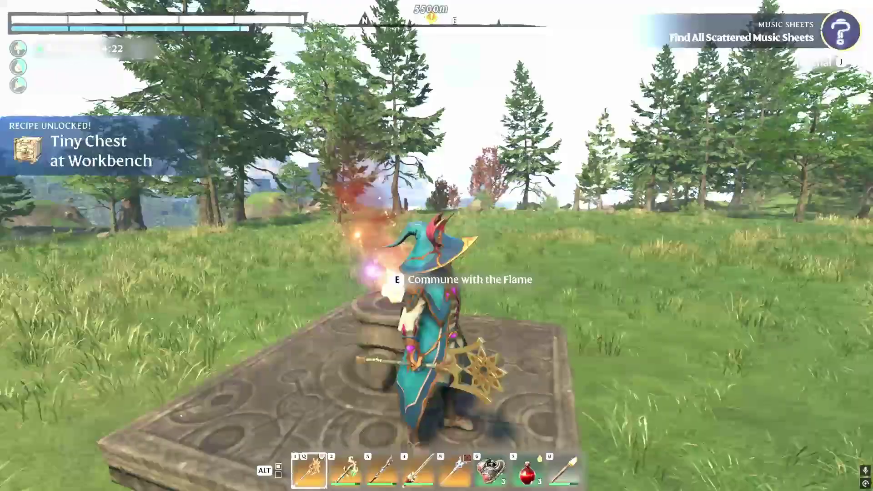
{"action": "key", "text": "Escape"}
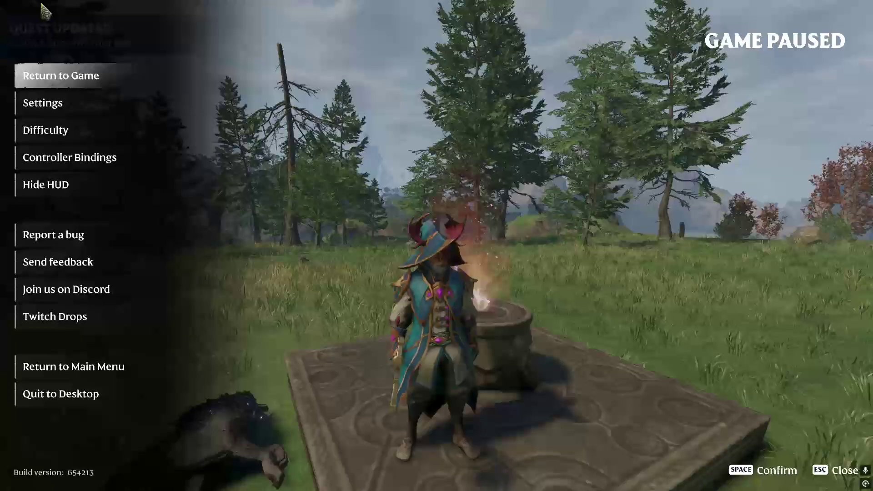
{"action": "key", "text": "Escape"}
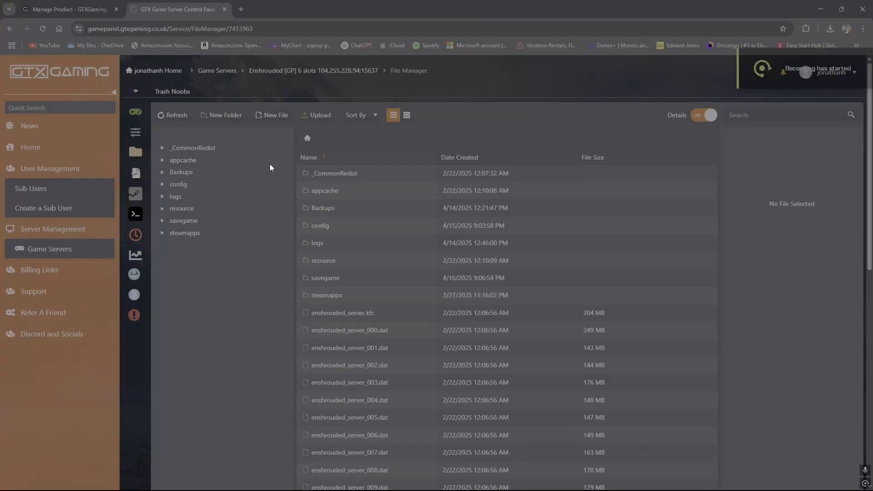
- Download the 3ad85aea file from the server's savegame folder and check Chrome's downloads list
{"action": "mouse_move", "coordinate": [130, 121]}
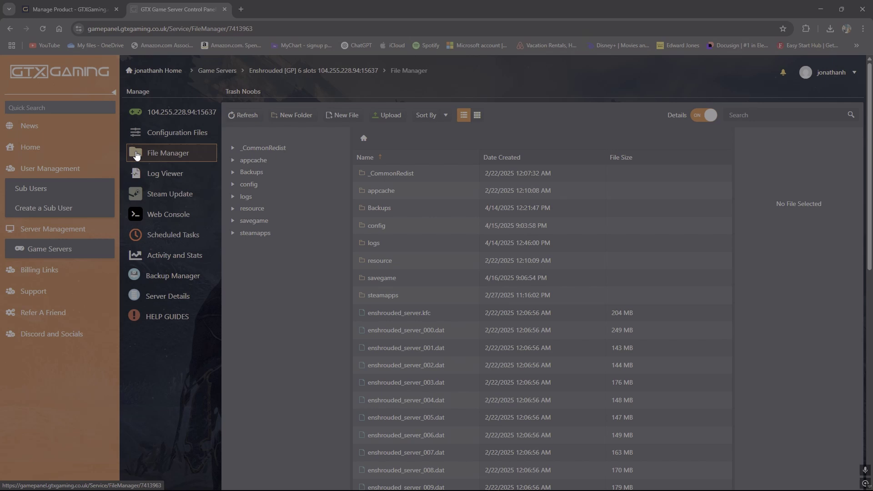
{"action": "left_click", "coordinate": [159, 153]}
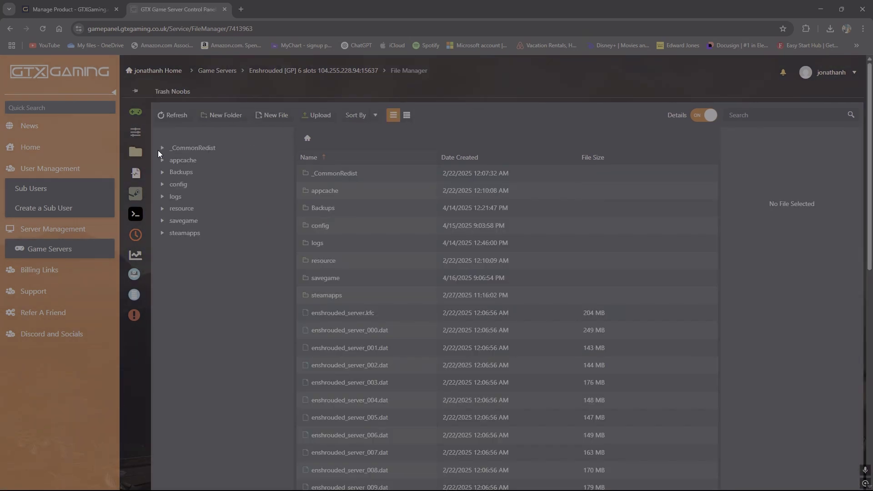
{"action": "left_click", "coordinate": [179, 222]}
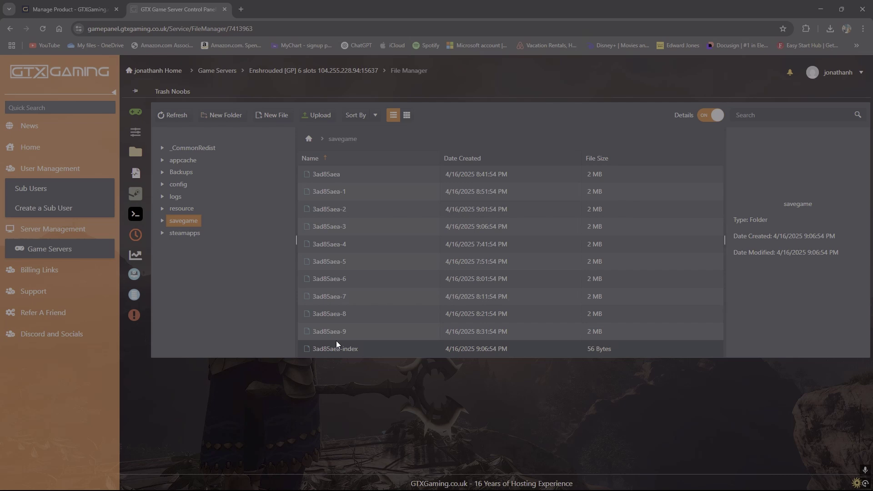
{"action": "left_click", "coordinate": [339, 174]}
{"action": "right_click", "coordinate": [340, 174]}
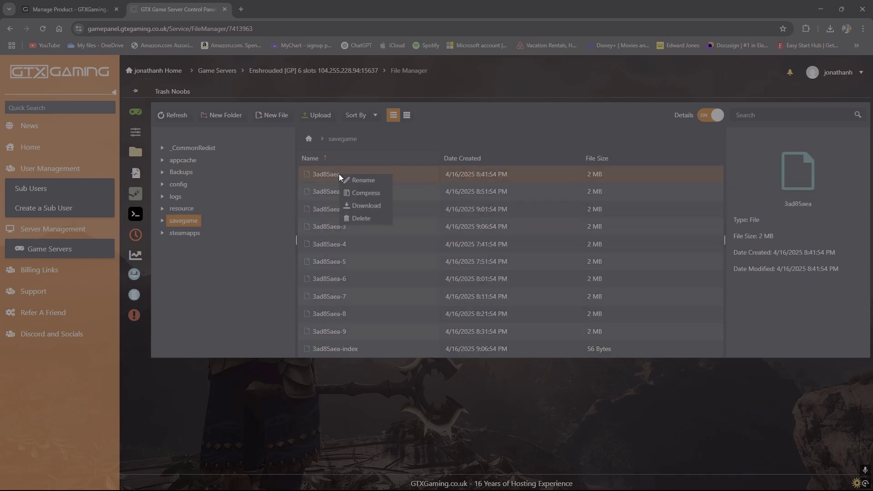
{"action": "left_click", "coordinate": [367, 206]}
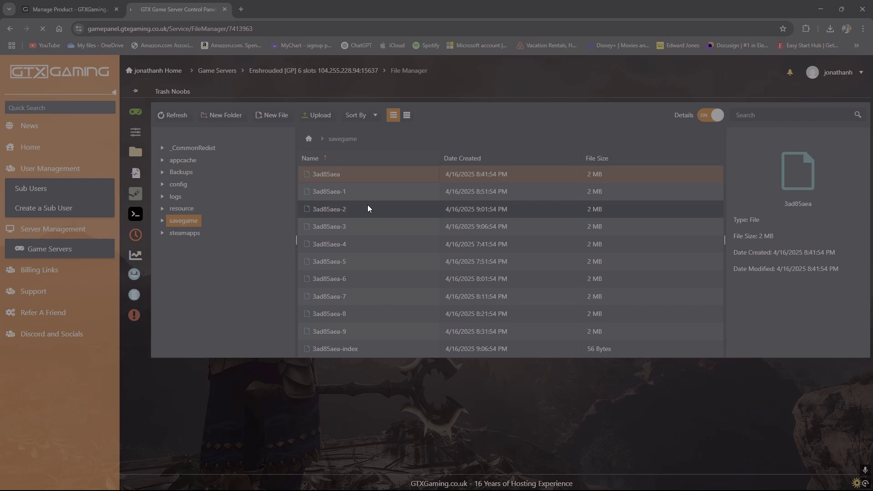
{"action": "left_click", "coordinate": [830, 36]}
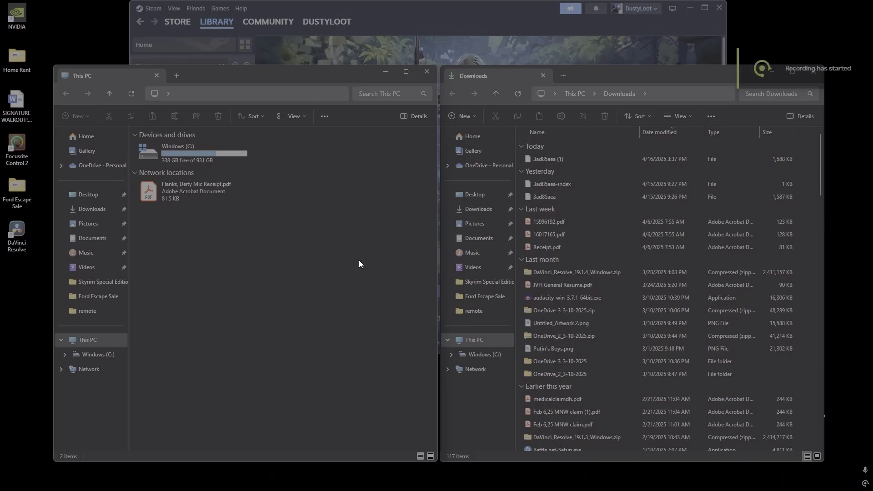
- Browse from the C: drive through Program Files (x86) into the Steam folder
{"action": "double_click", "coordinate": [154, 157]}
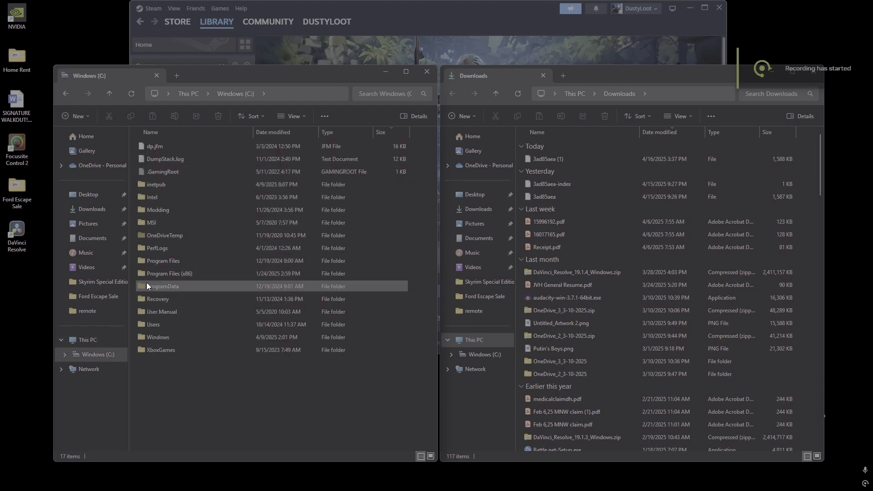
{"action": "left_click", "coordinate": [143, 326]}
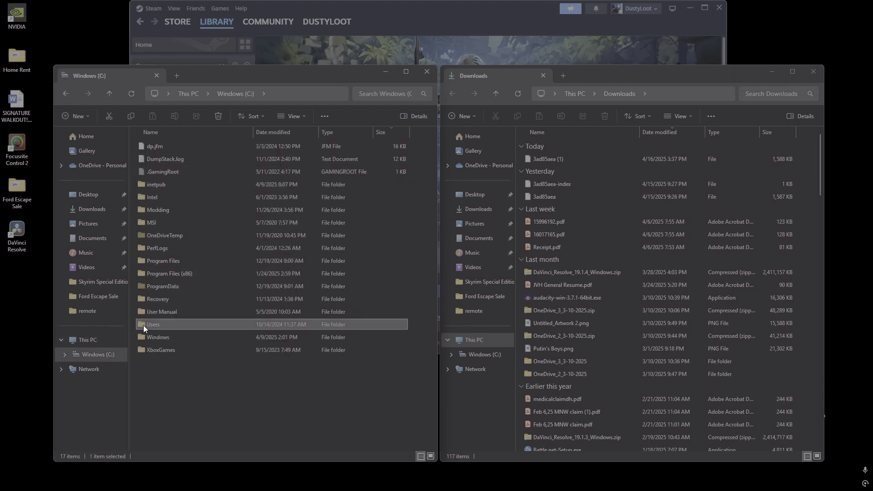
{"action": "left_click", "coordinate": [150, 273]}
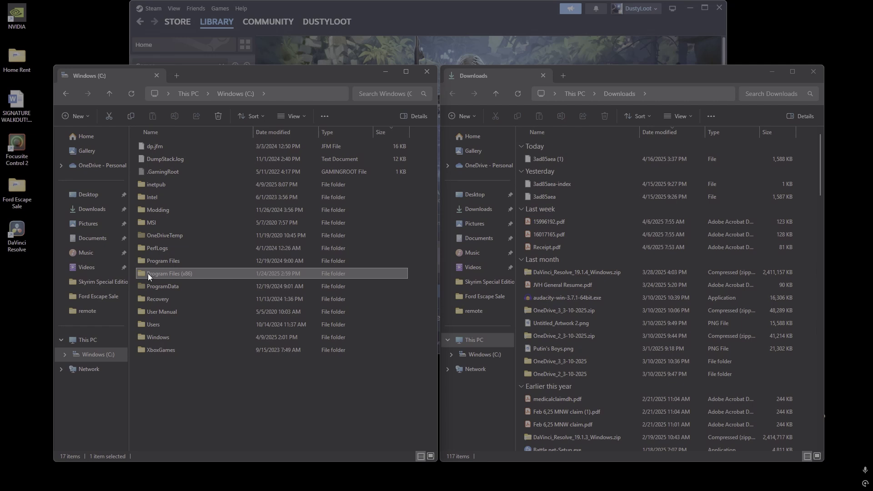
{"action": "double_click", "coordinate": [148, 274]}
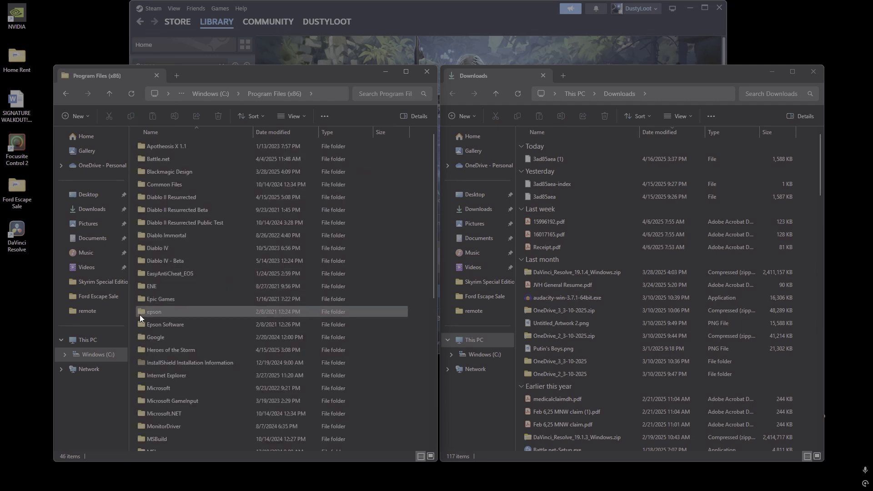
{"action": "scroll", "coordinate": [146, 361], "scroll_direction": "down", "scroll_amount": 5}
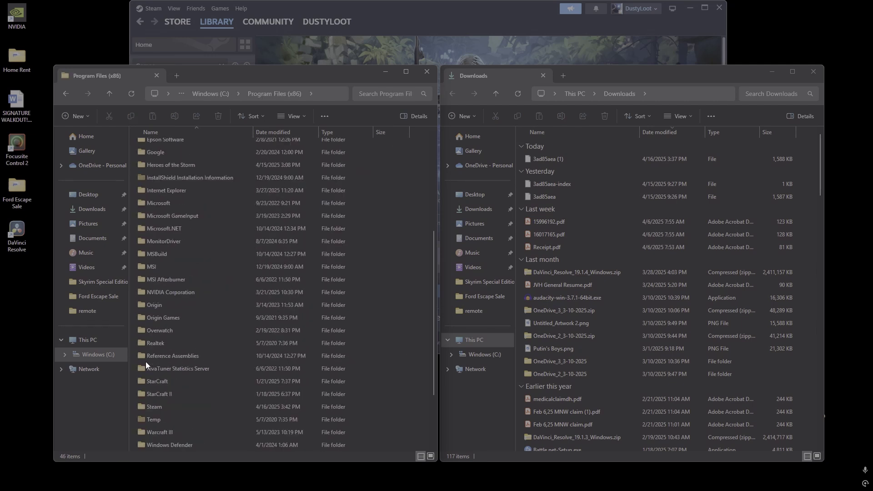
{"action": "double_click", "coordinate": [145, 404]}
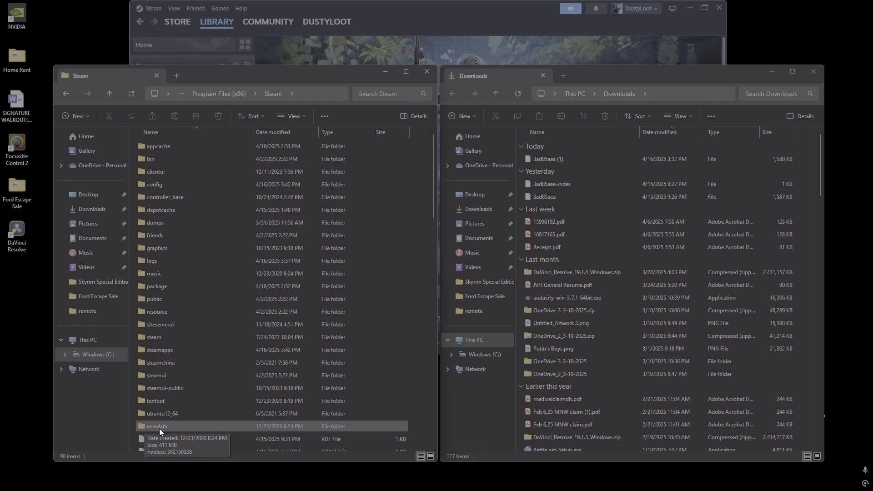
- Open userdata, the Steam account folder, 1203620, and then the remote folder
{"action": "double_click", "coordinate": [144, 426]}
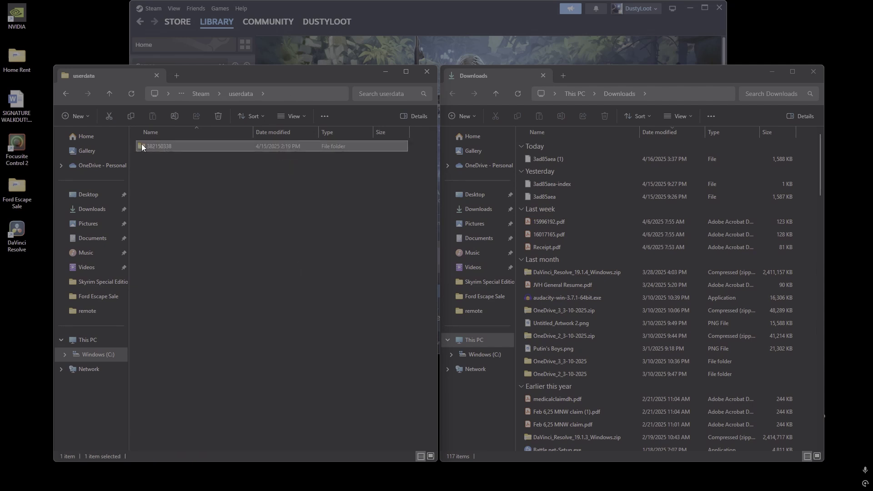
{"action": "double_click", "coordinate": [141, 145]}
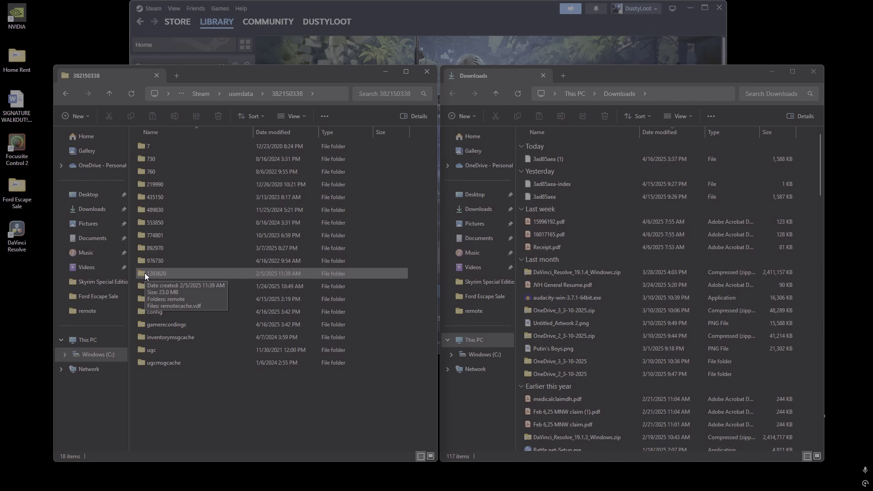
{"action": "double_click", "coordinate": [145, 272]}
{"action": "double_click", "coordinate": [161, 148]}
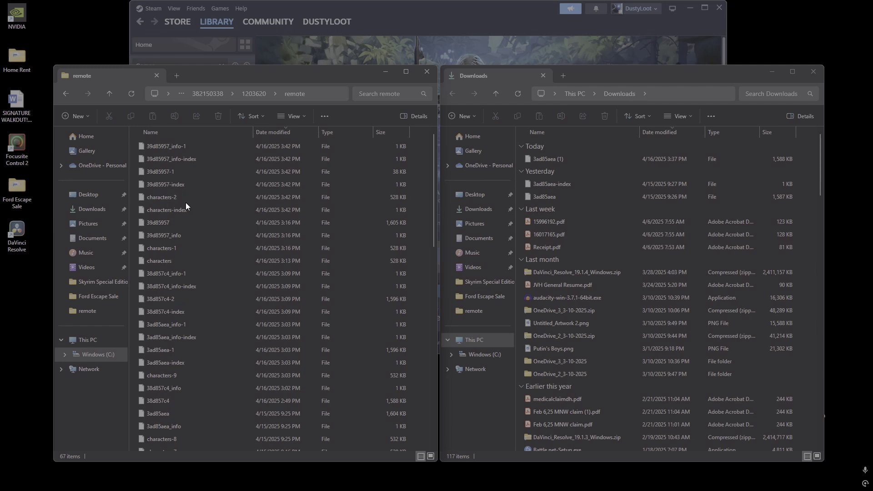
{"action": "left_click", "coordinate": [166, 180]}
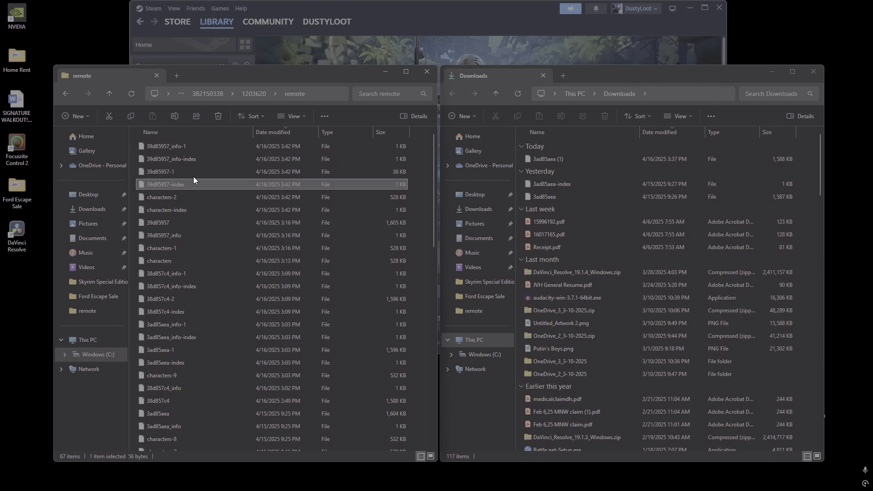
- Delete 39d85957-index, then both 39d85957_info files, leaving 39d85957-1 selected
{"action": "left_click", "coordinate": [218, 116]}
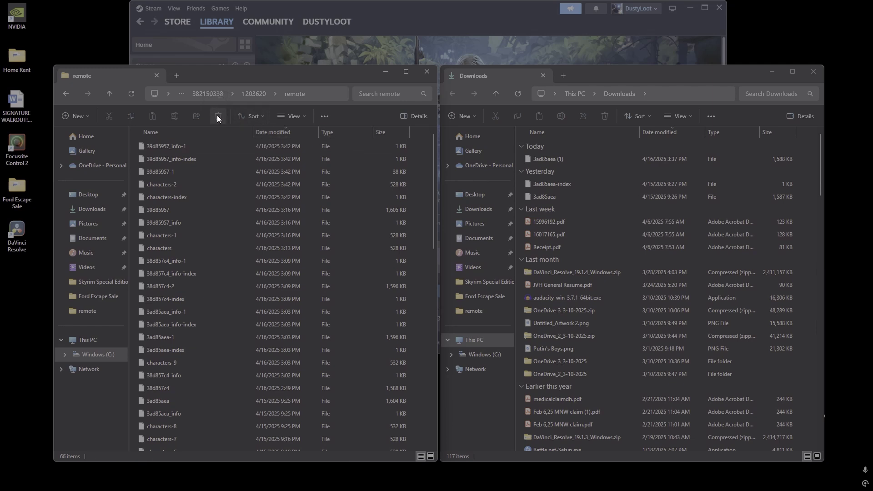
{"action": "left_click", "coordinate": [149, 173]}
{"action": "left_click", "coordinate": [160, 159]}
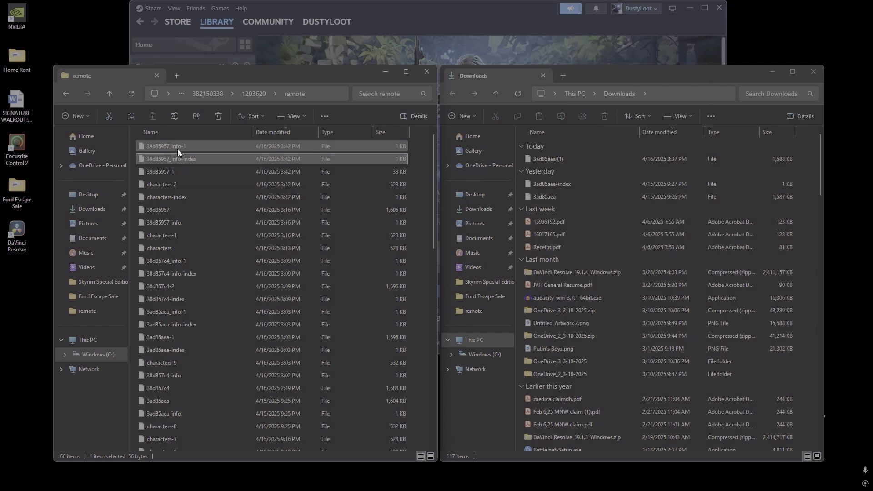
{"action": "left_click", "coordinate": [154, 144], "text": "ctrl"}
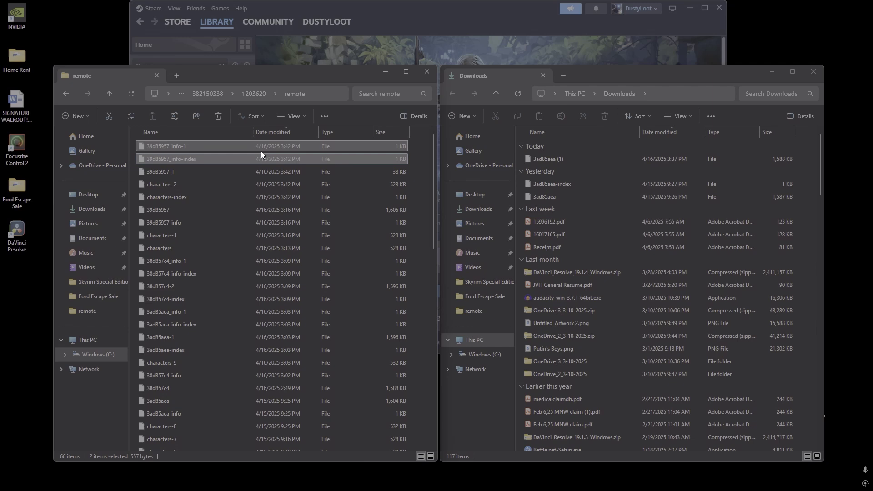
{"action": "left_click", "coordinate": [219, 116]}
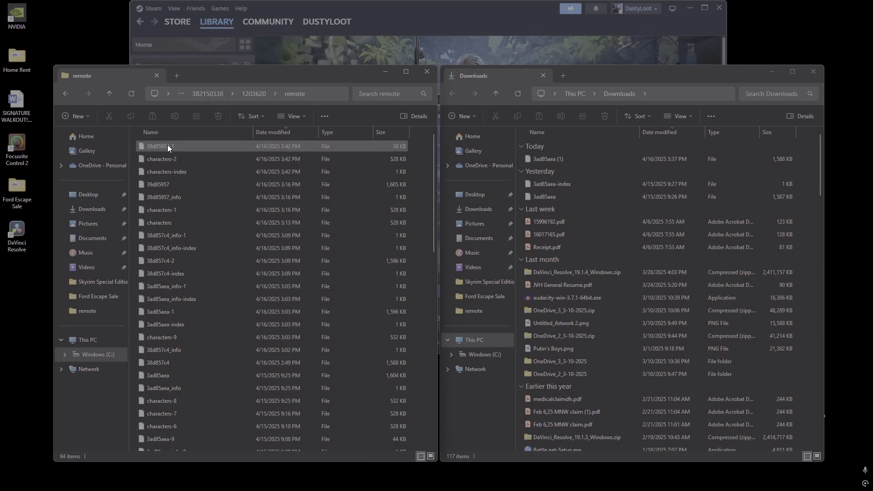
{"action": "left_click", "coordinate": [168, 145]}
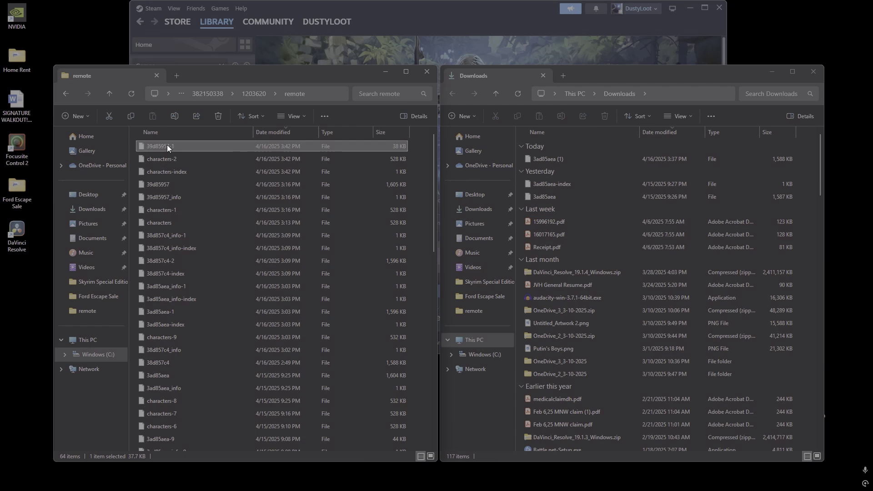
- Copy the file name 39d85957-1 from the remote folder
{"action": "left_click", "coordinate": [167, 145]}
{"action": "right_click", "coordinate": [167, 145]}
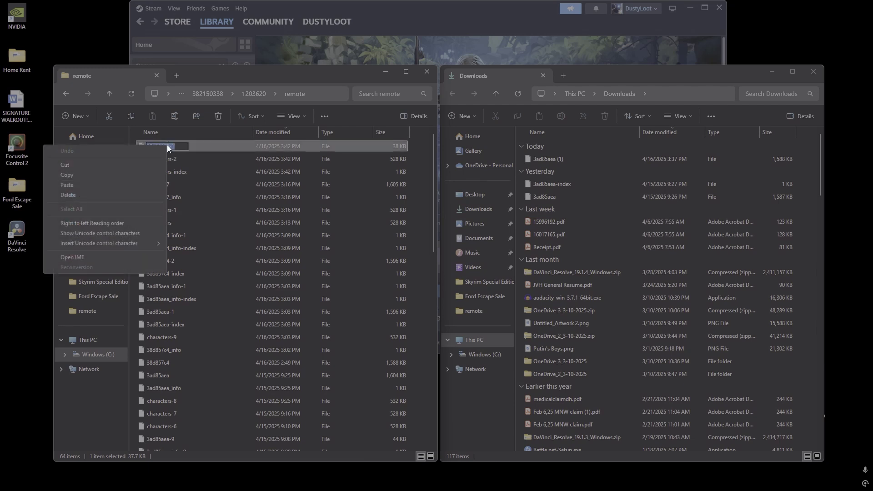
{"action": "left_click", "coordinate": [67, 176]}
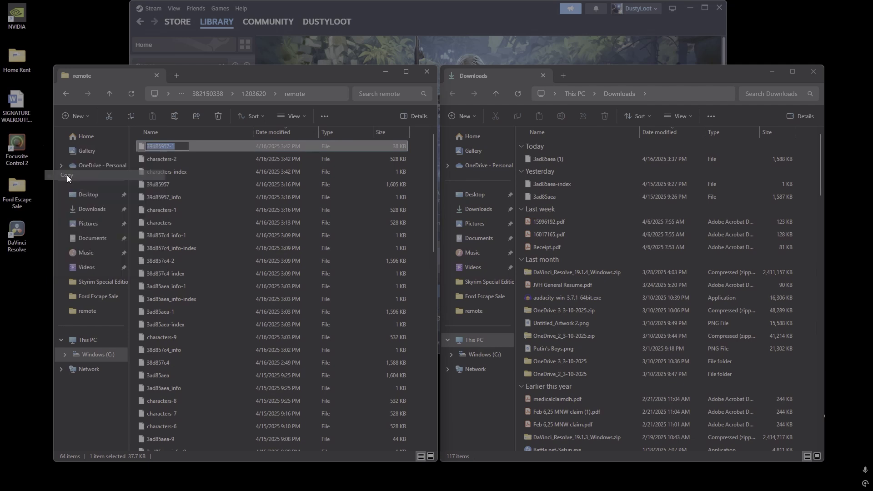
- Rename the downloaded 3ad85aea (1) file to the pasted name 39d85957-1
{"action": "left_click", "coordinate": [565, 161]}
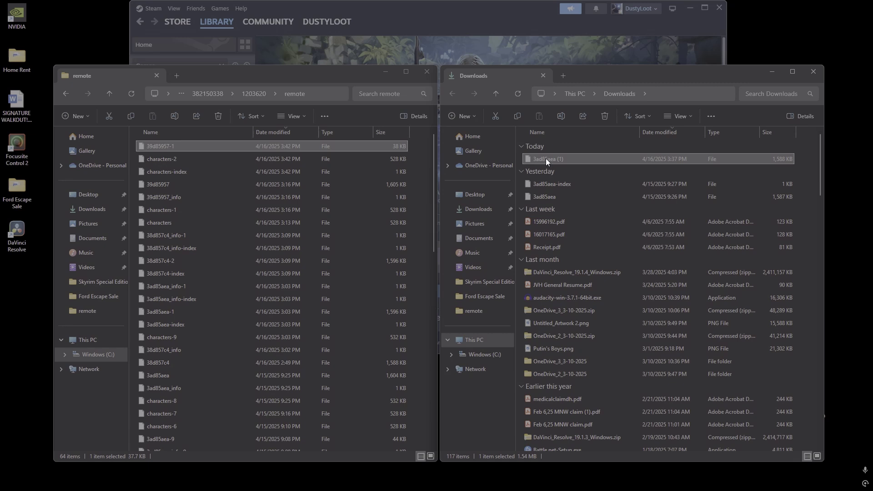
{"action": "left_click", "coordinate": [546, 158]}
{"action": "right_click", "coordinate": [546, 158]}
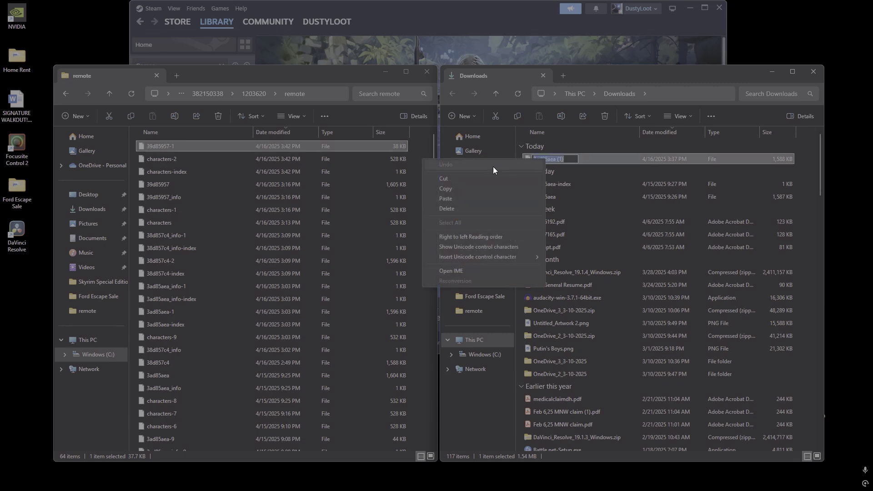
{"action": "left_click", "coordinate": [459, 199]}
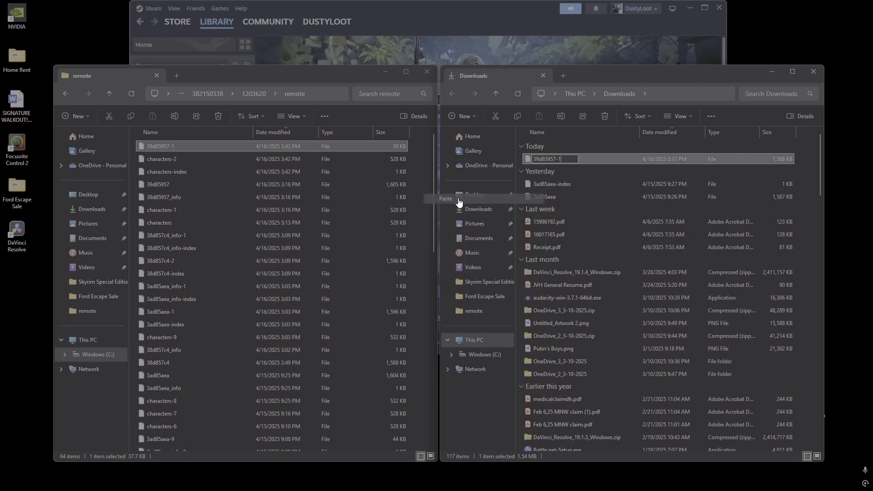
{"action": "key", "text": "Return"}
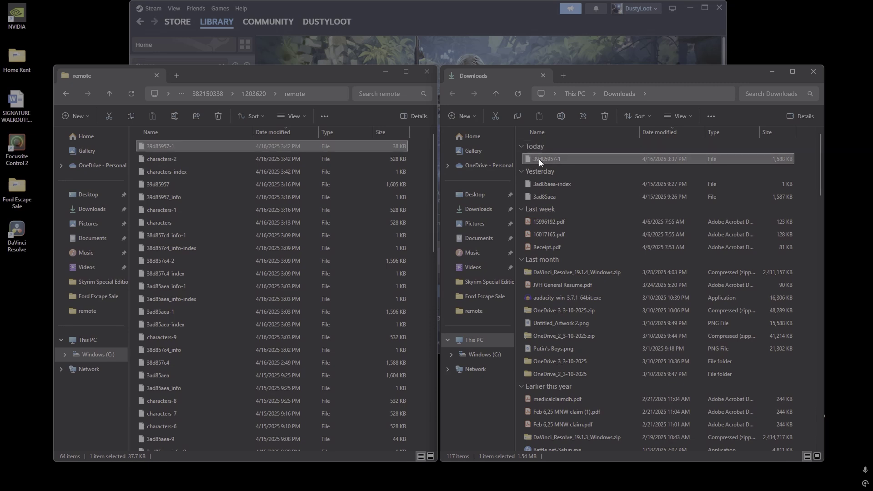
- Drag 39d85957-1 into remote, replace the existing file, and confirm its 1,588 KB size
{"action": "left_click_drag", "start_coordinate": [528, 159], "coordinate": [162, 142]}
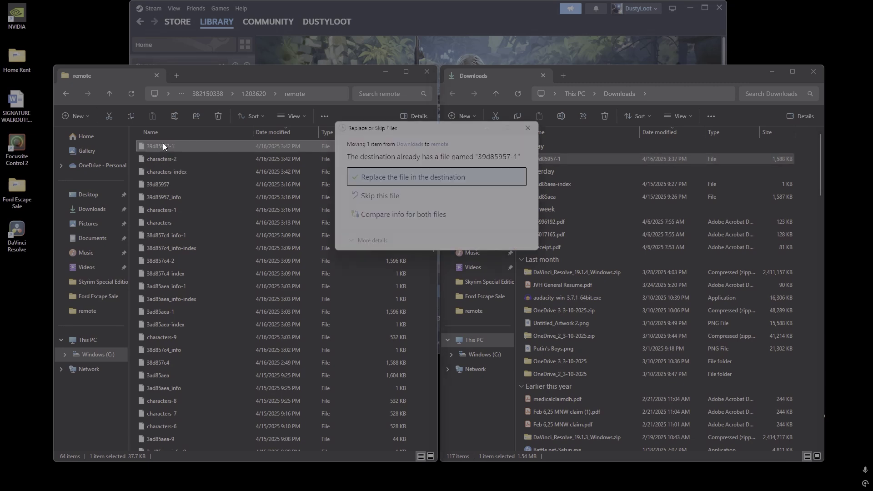
{"action": "left_click", "coordinate": [396, 179]}
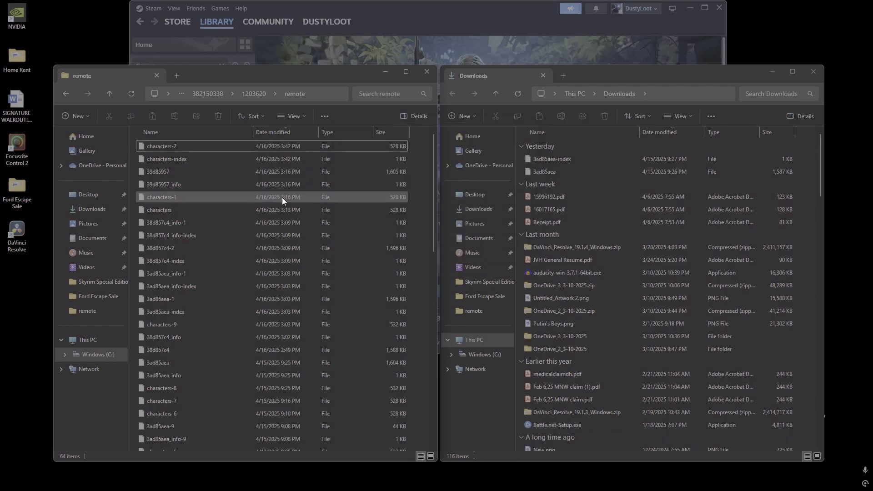
{"action": "scroll", "coordinate": [293, 211], "scroll_direction": "down", "scroll_amount": 10}
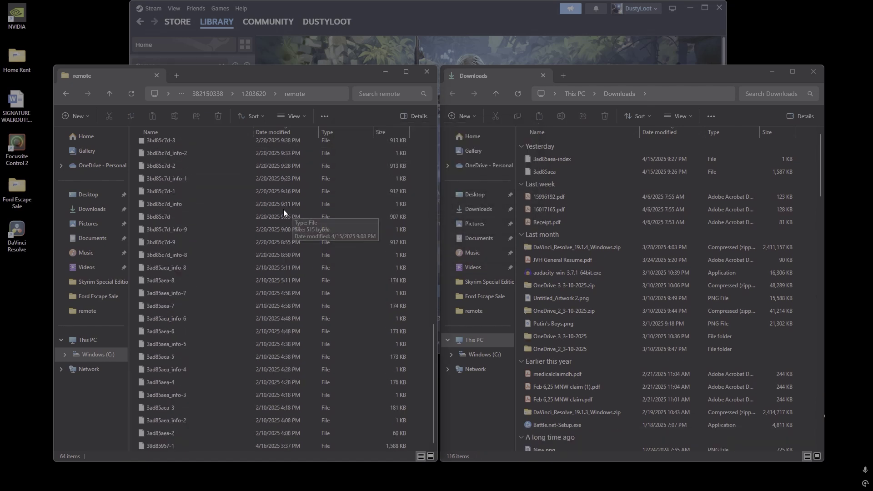
{"action": "left_click", "coordinate": [189, 444]}
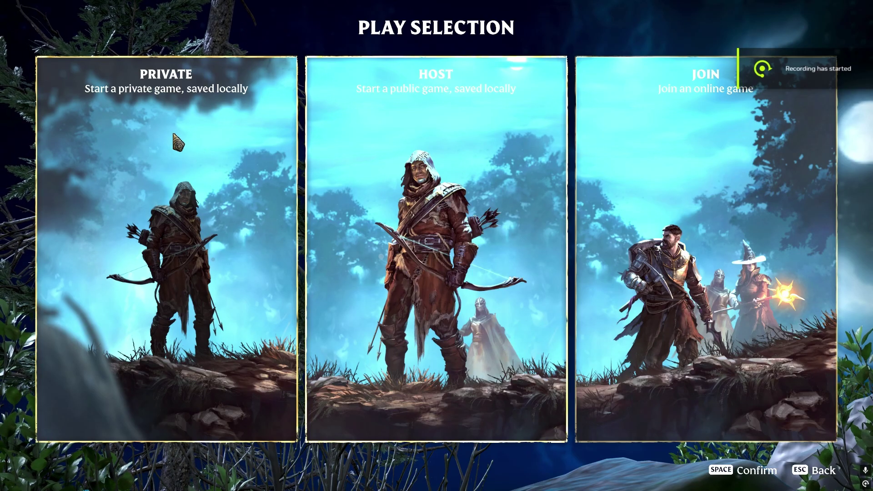
- Load the private world to check its Flame Level 7 progress, then reopen Play > Private
{"action": "left_click", "coordinate": [177, 142]}
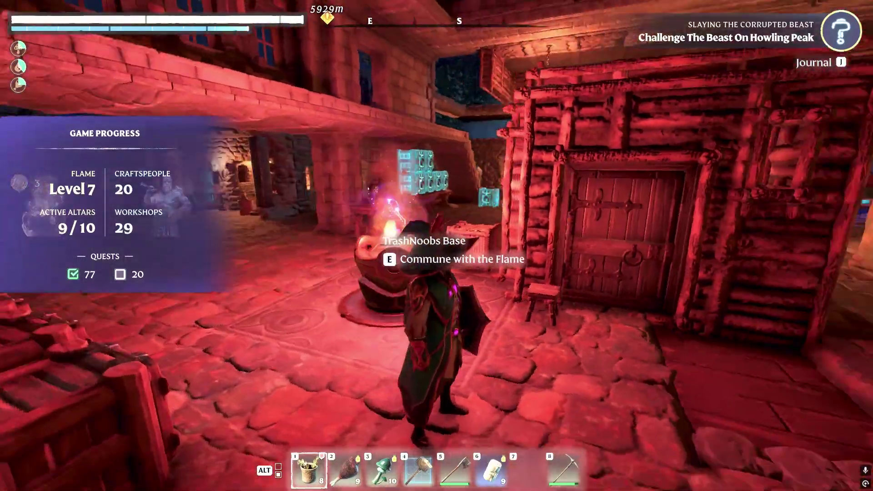
{"action": "key", "text": "w"}
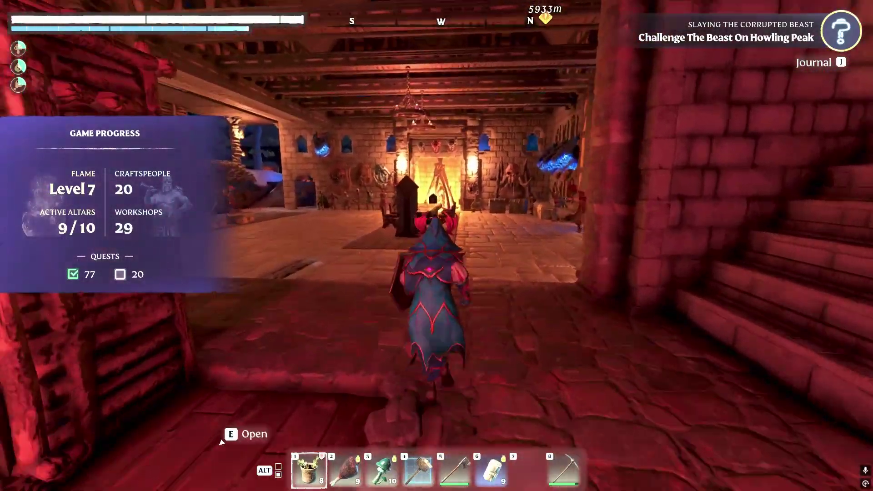
{"action": "key", "text": "w"}
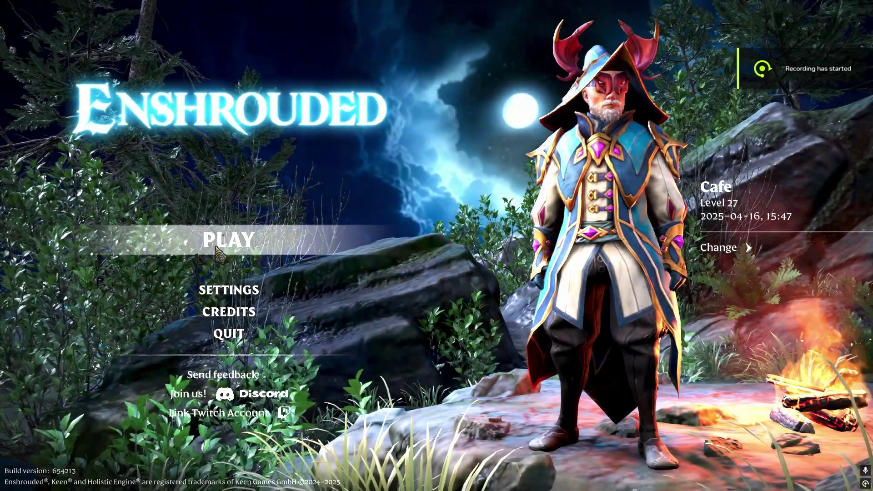
{"action": "left_click", "coordinate": [218, 246]}
{"action": "left_click", "coordinate": [148, 148]}
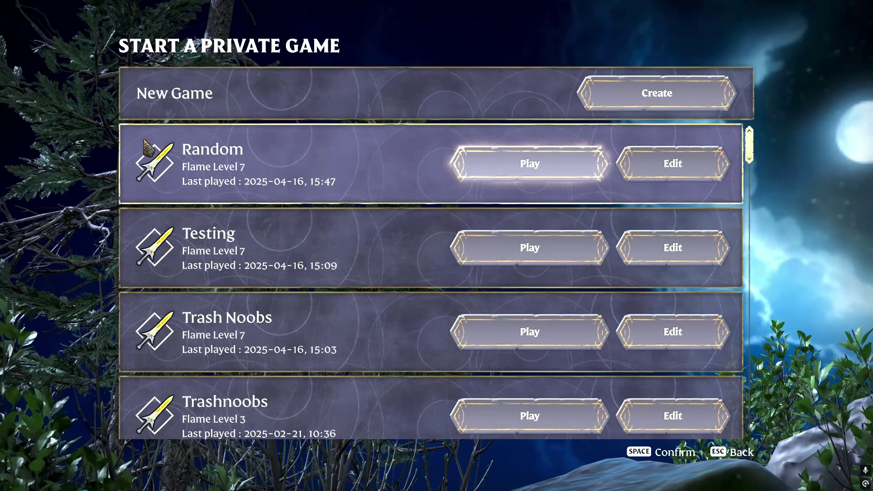